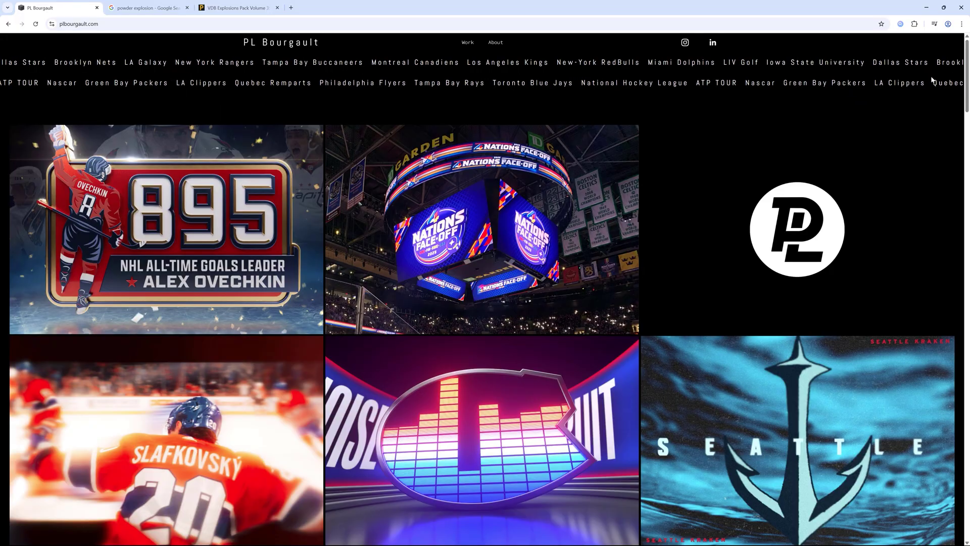
# Browse the PL Bourgault portfolio, then view the powder explosion image search results
pyautogui.scroll(-5, 932, 80)
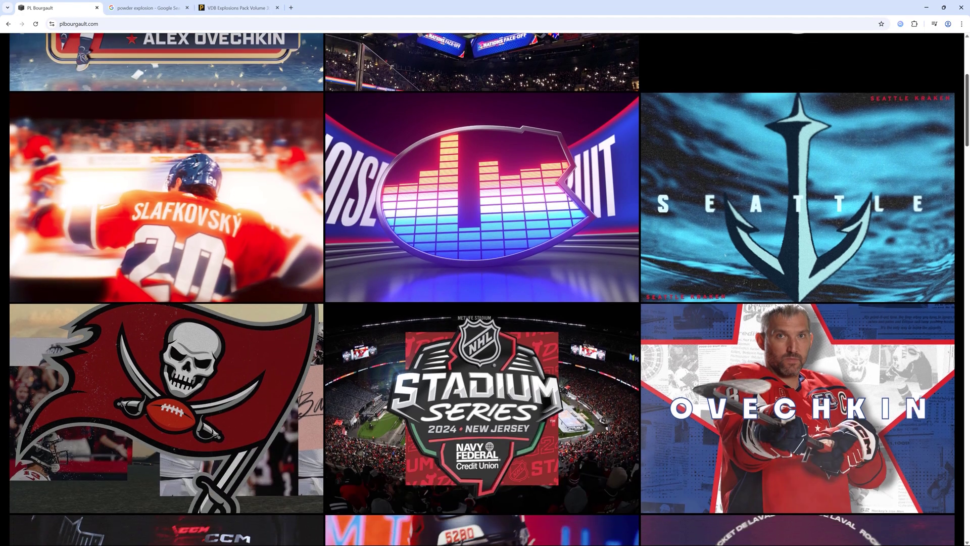
pyautogui.scroll(-3, 221, 91)
pyautogui.scroll(7, 221, 90)
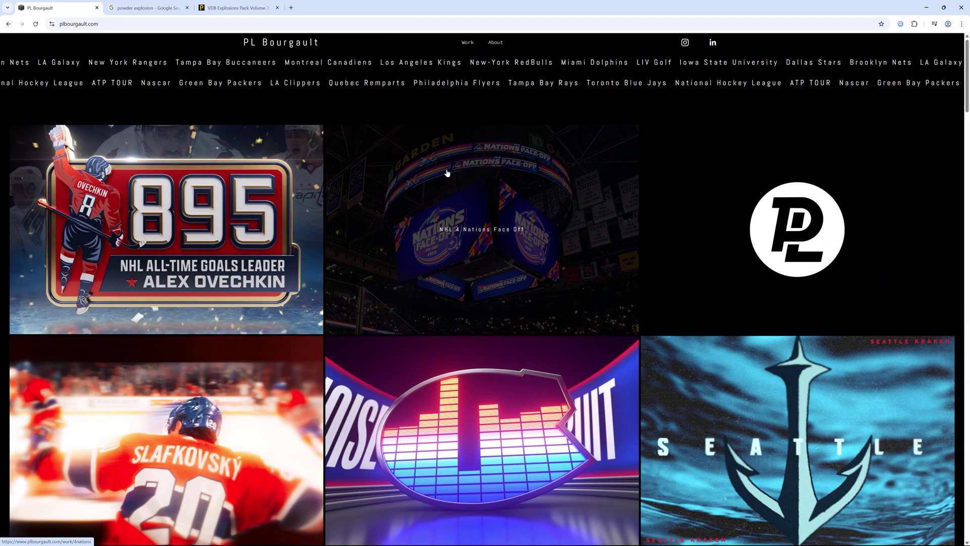
pyautogui.scroll(-14, 447, 172)
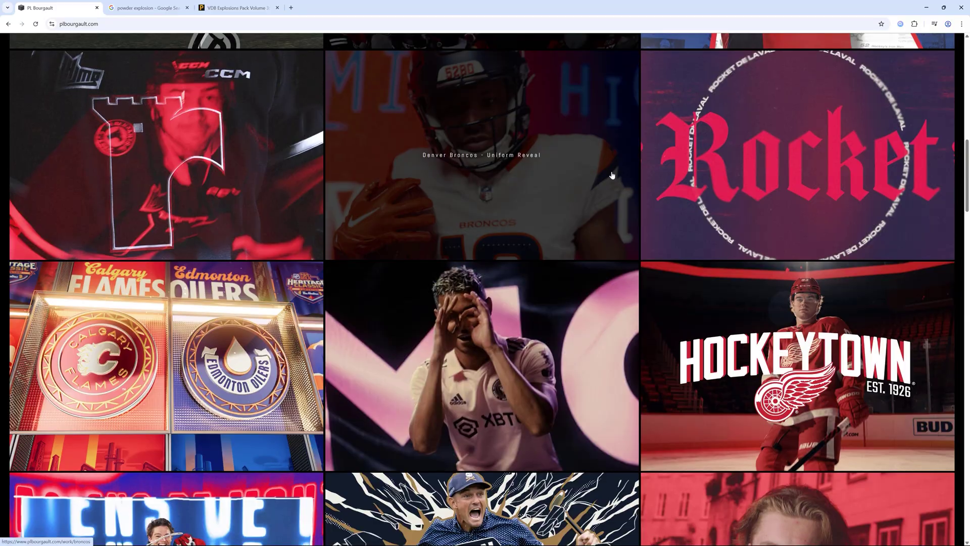
pyautogui.scroll(-10, 612, 175)
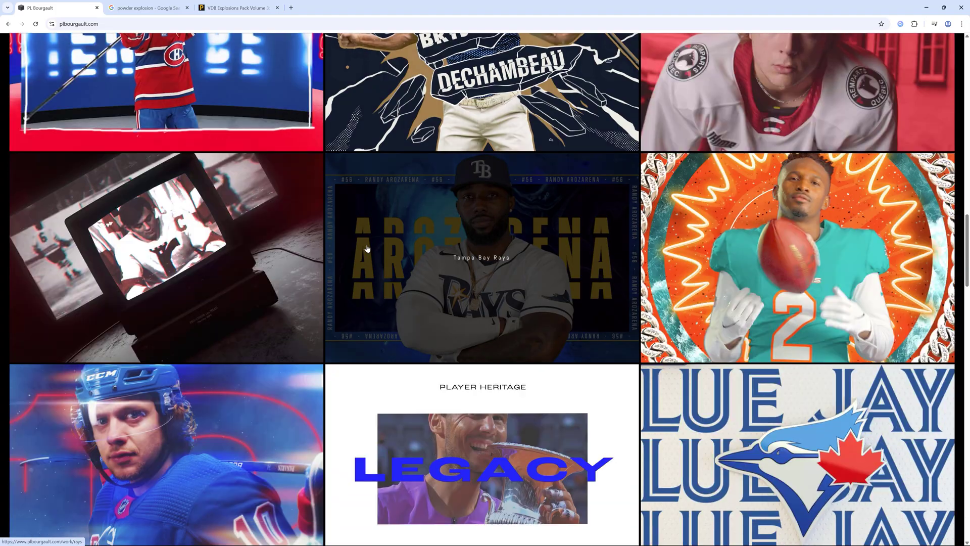
pyautogui.scroll(20, 354, 253)
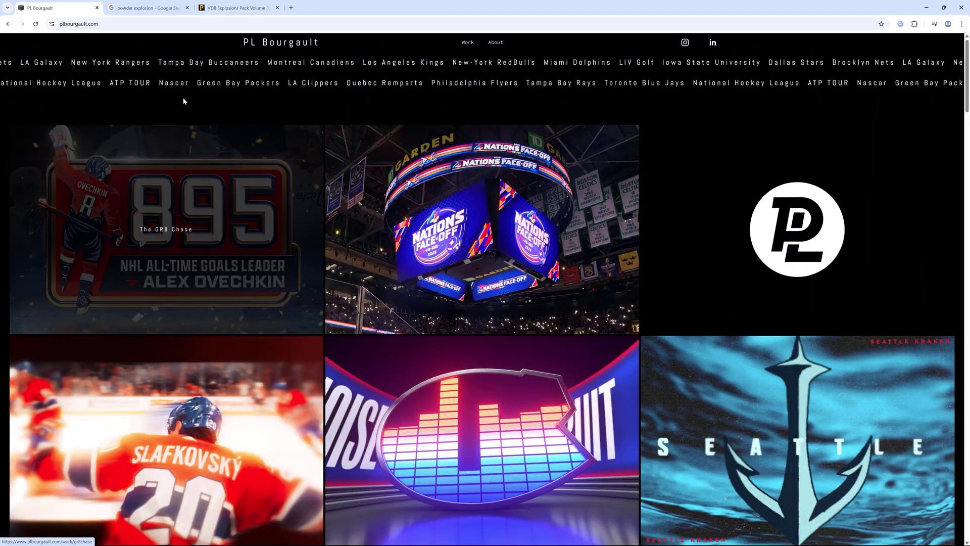
pyautogui.click(147, 7)
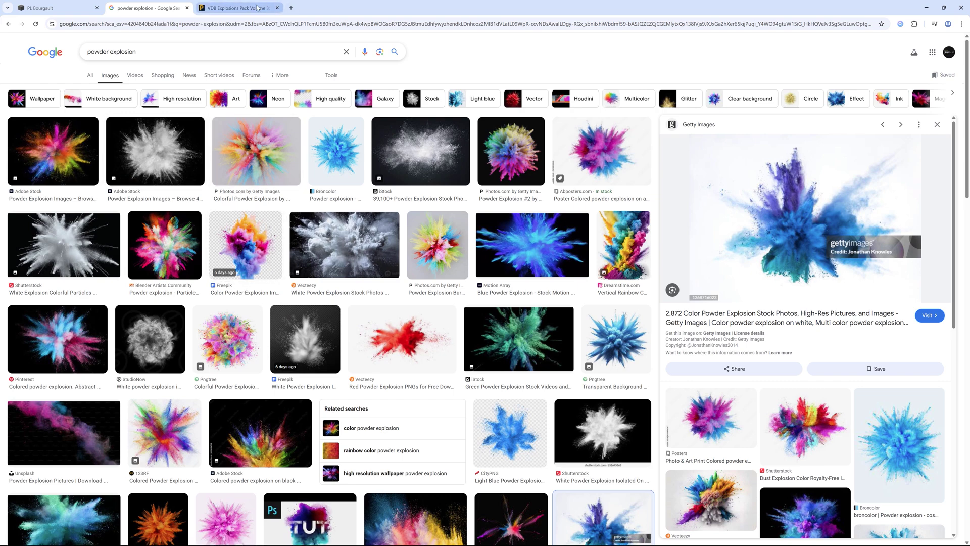
pyautogui.click(235, 8)
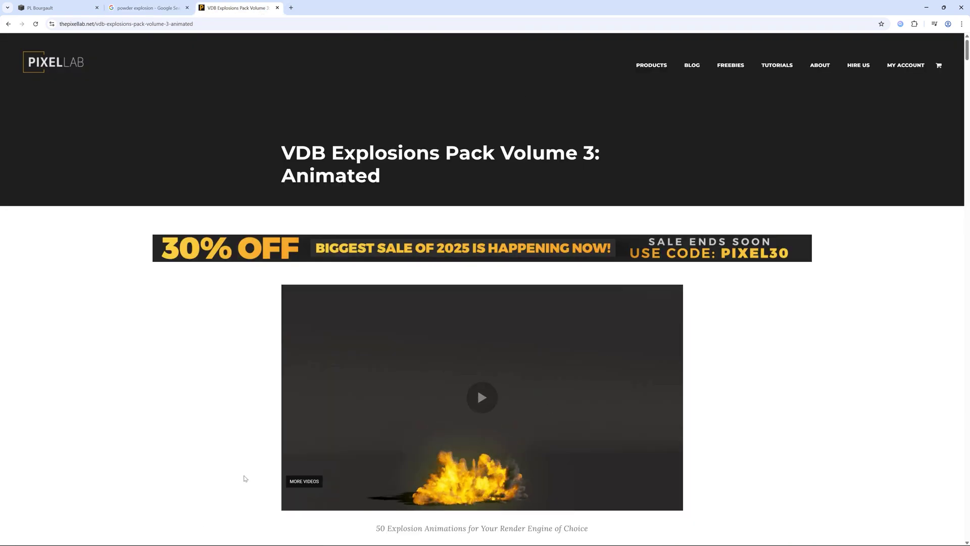
# Scrub the VDB Explosions Pack preview video, pause it around 0:36, and scroll down the page
pyautogui.scroll(-3, 192, 423)
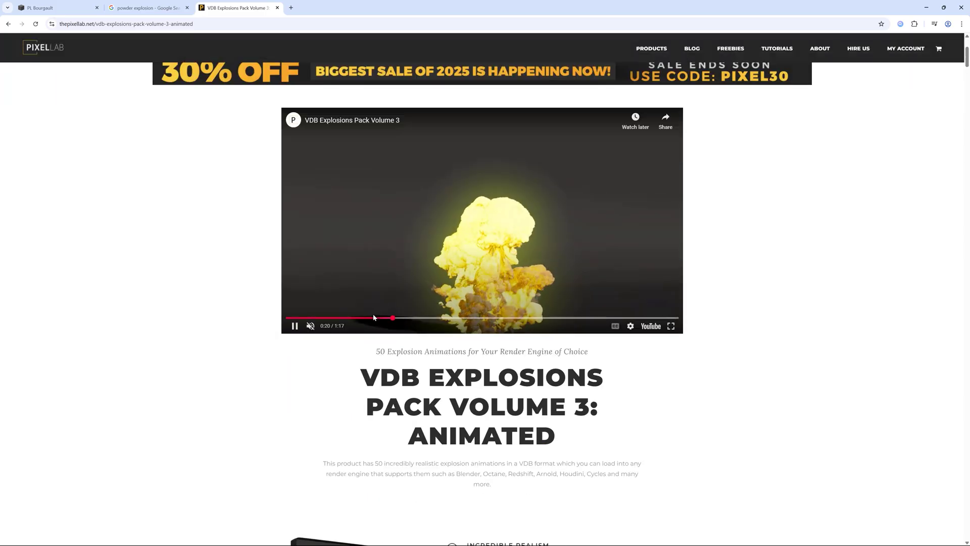
pyautogui.click(475, 317)
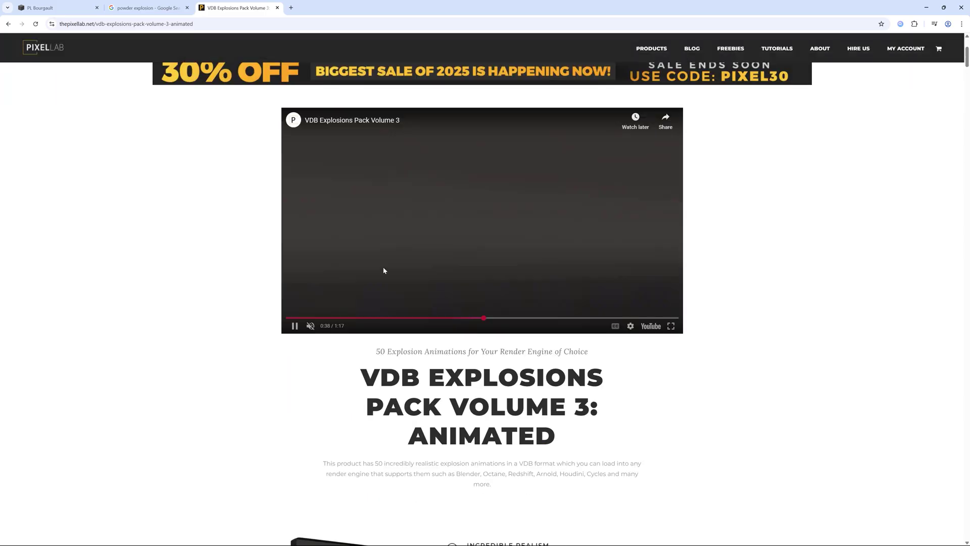
pyautogui.click(452, 318)
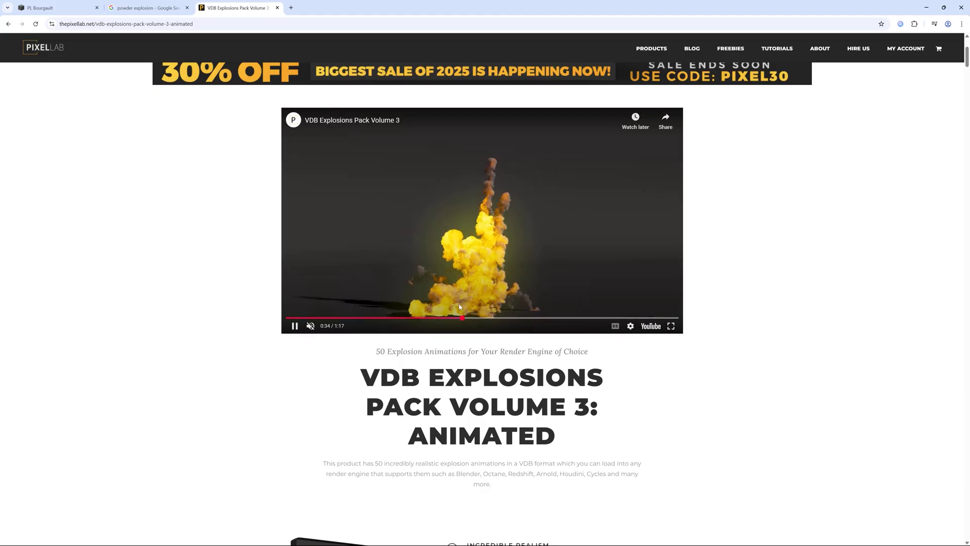
pyautogui.click(505, 261)
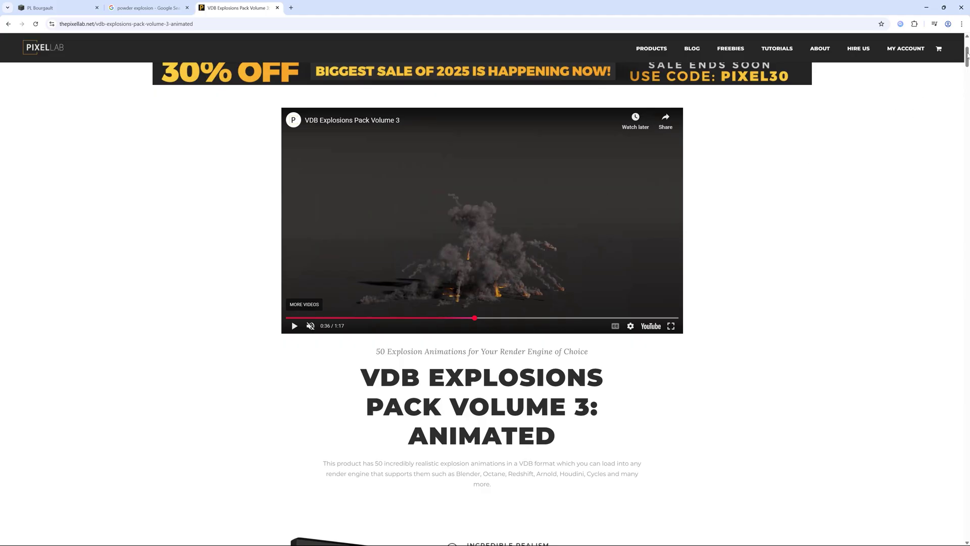
pyautogui.moveTo(967, 55); pyautogui.dragTo(961, 344)
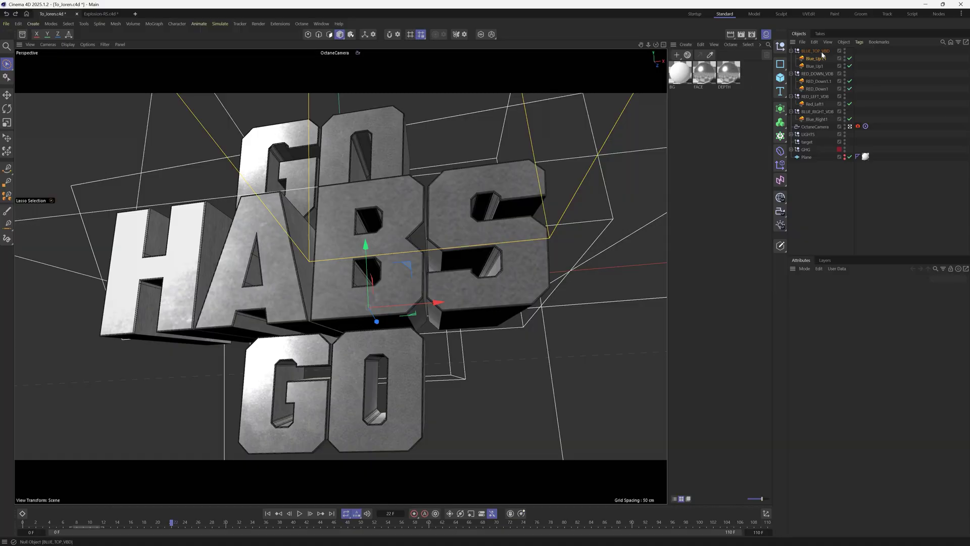
# Inspect the Blue_Up1.1 and Blue_Up1 volume objects and start the Octane Live Viewer render
pyautogui.click(818, 59)
pyautogui.click(814, 67)
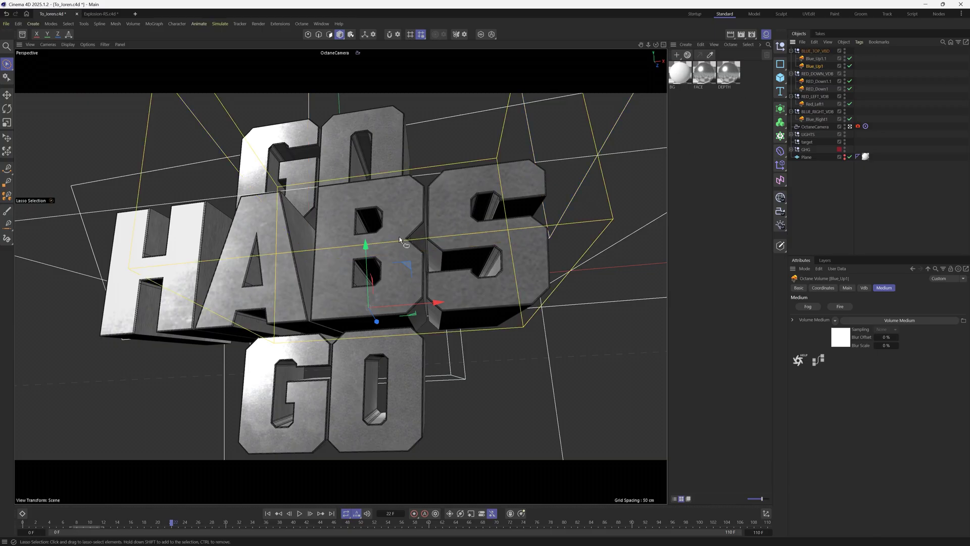
pyautogui.click(819, 59)
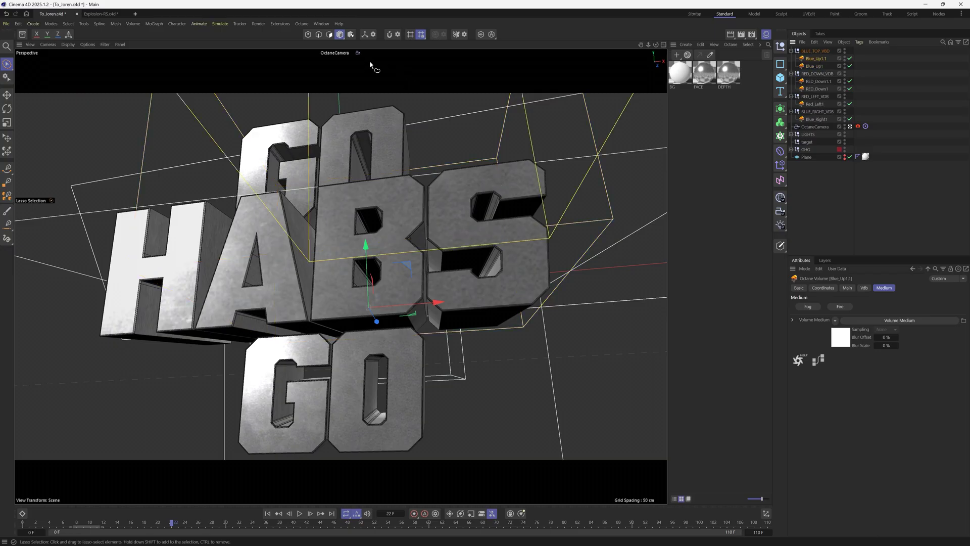
pyautogui.click(301, 24)
pyautogui.click(320, 46)
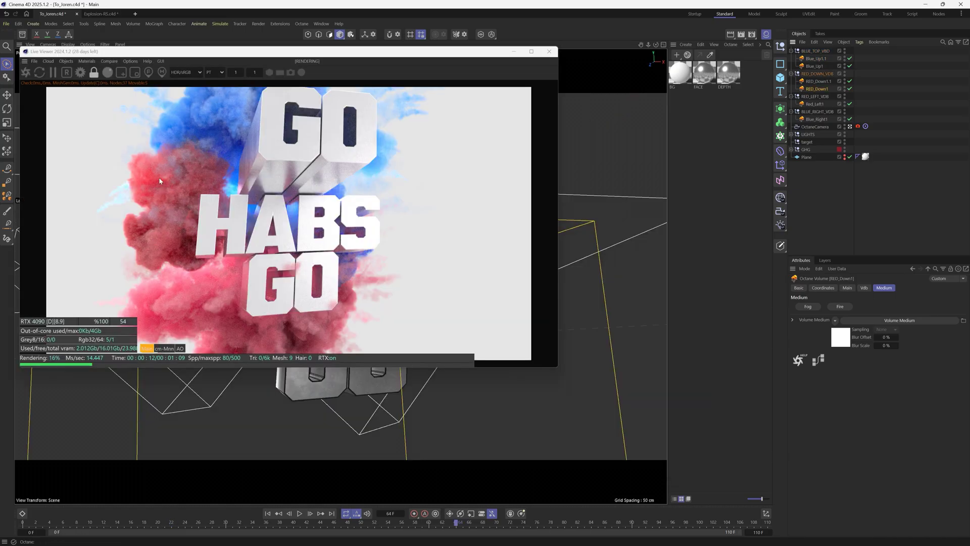
# Review the VolumeMedium settings, then open Explosion-RS and its RS Volume material in the Node Editor
pyautogui.click(841, 338)
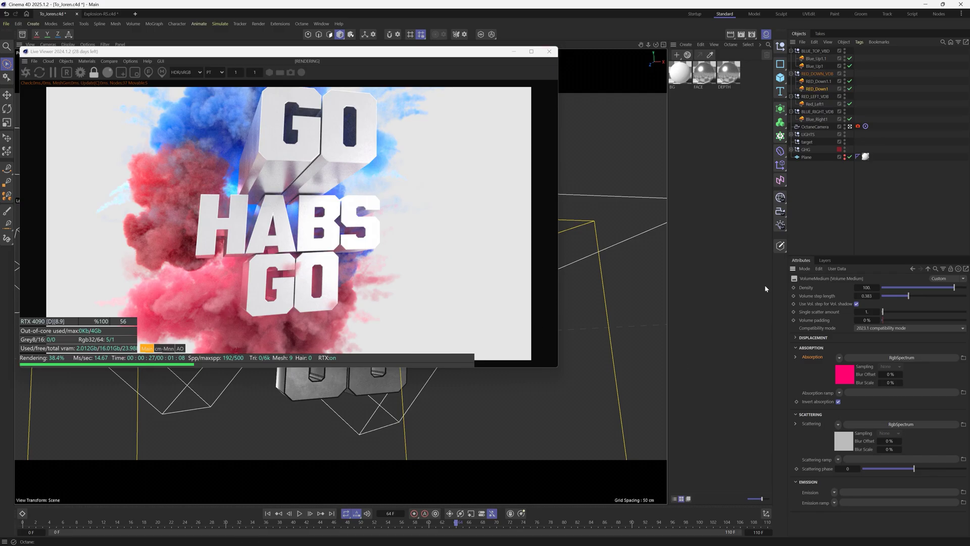
pyautogui.click(550, 52)
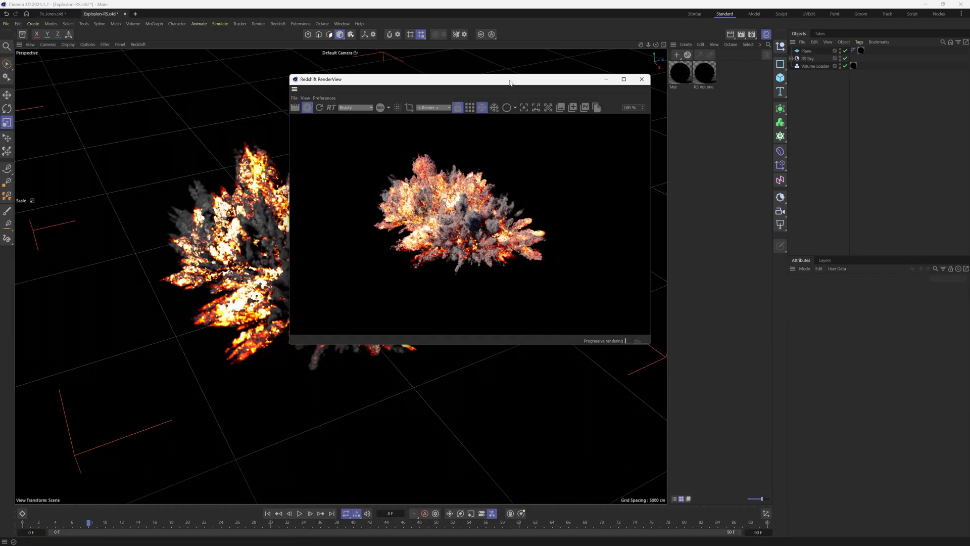
pyautogui.moveTo(510, 83); pyautogui.dragTo(382, 78)
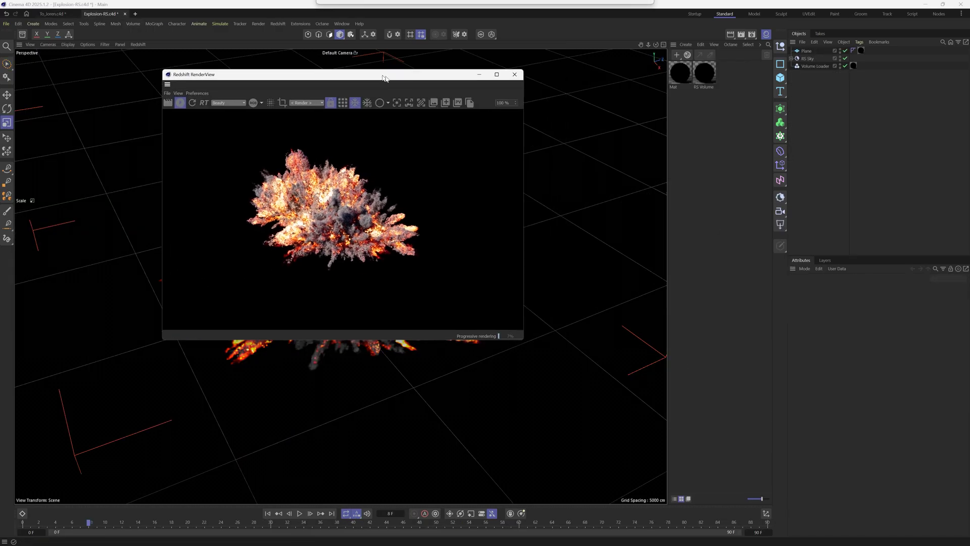
pyautogui.doubleClick(705, 72)
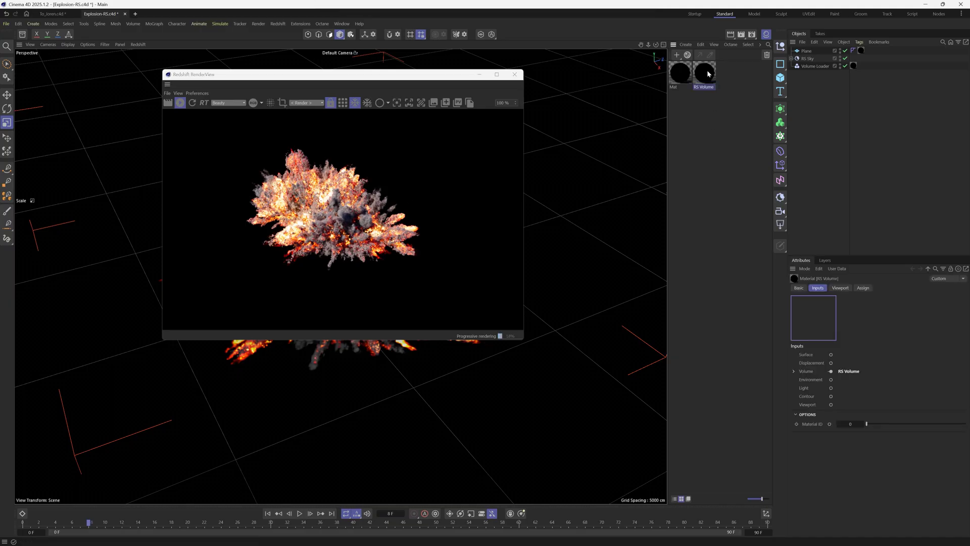
# Clear the RS Volume's temperature Emission Channel so the explosion no longer emits fire
pyautogui.moveTo(705, 61); pyautogui.dragTo(662, 40)
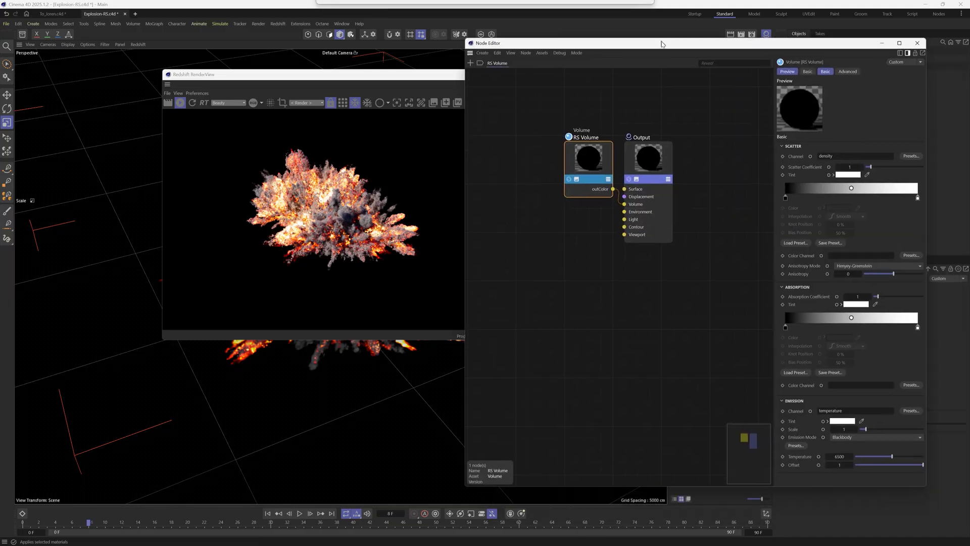
pyautogui.moveTo(382, 81); pyautogui.dragTo(266, 75)
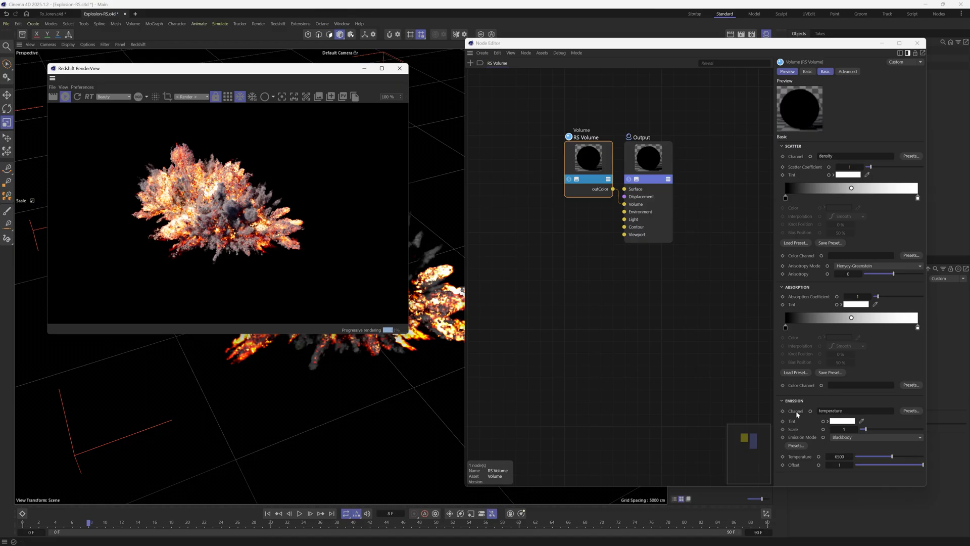
pyautogui.doubleClick(830, 411)
pyautogui.press('BackSpace')
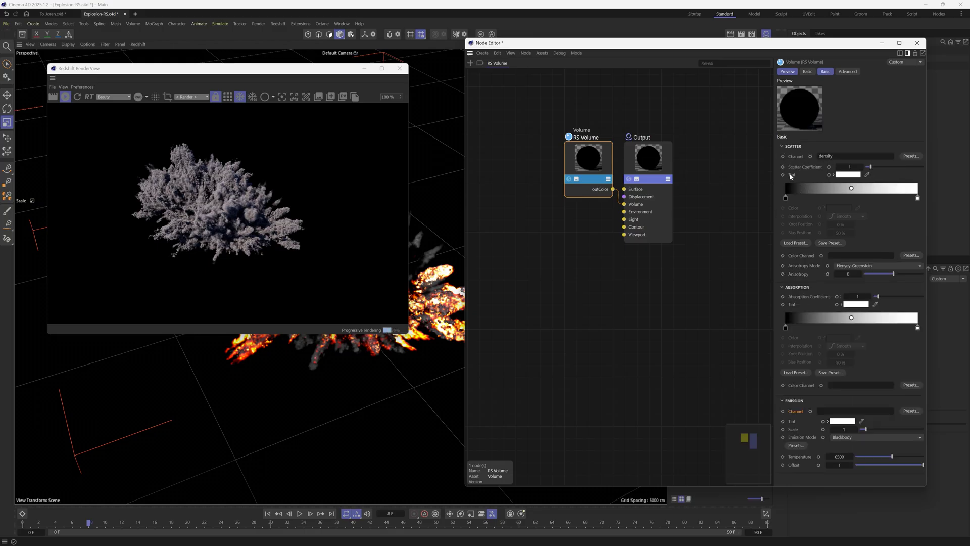
# Set the RS Volume's Scatter Tint to a saturated blue
pyautogui.click(848, 175)
pyautogui.click(901, 245)
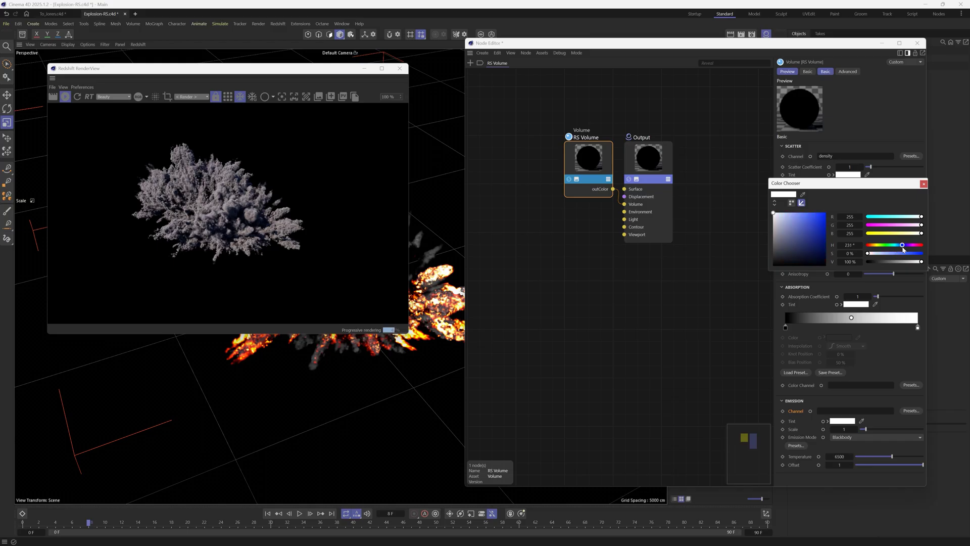
pyautogui.moveTo(819, 222); pyautogui.dragTo(889, 225)
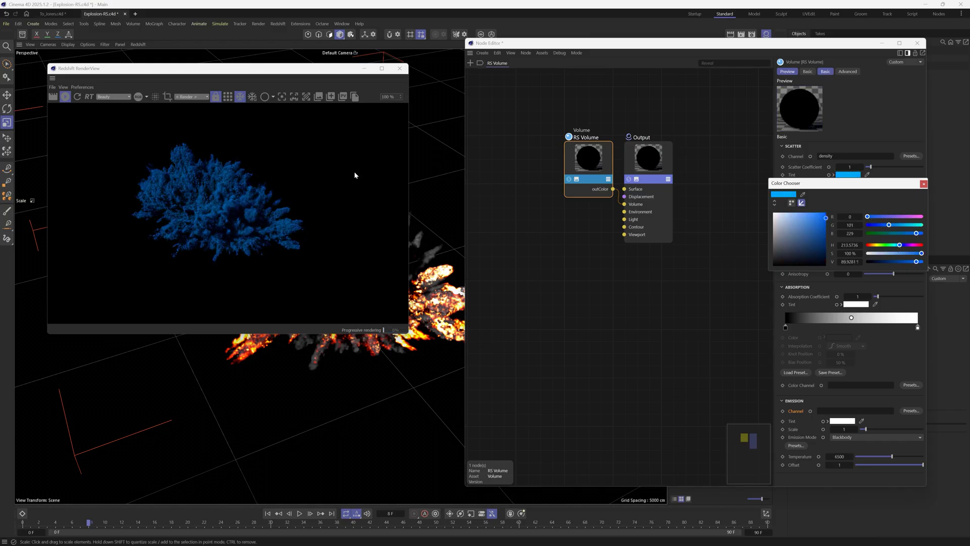
pyautogui.click(922, 184)
# Raise the RS Sky Intensity Multiplier to 4 to brighten the blue smoke
pyautogui.click(917, 43)
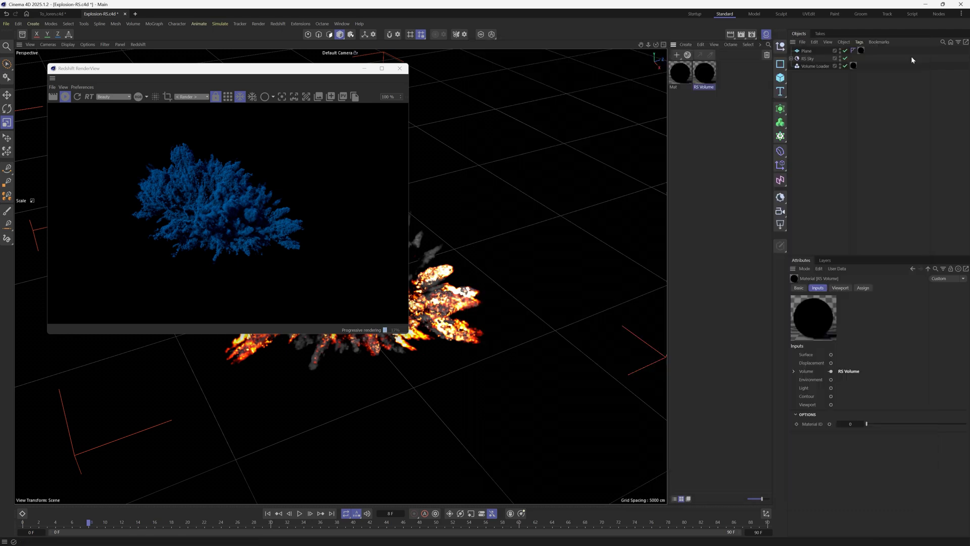
pyautogui.click(808, 59)
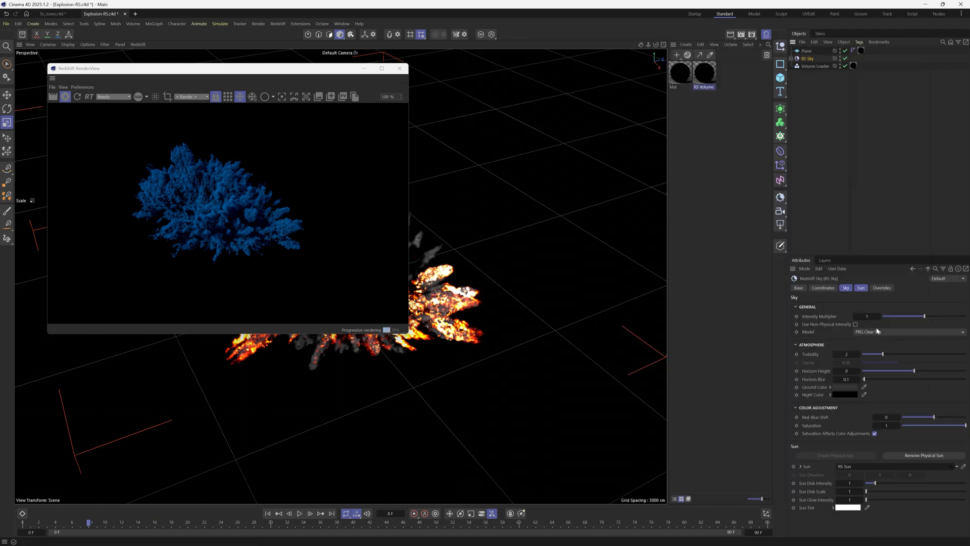
pyautogui.moveTo(865, 316); pyautogui.dragTo(889, 316)
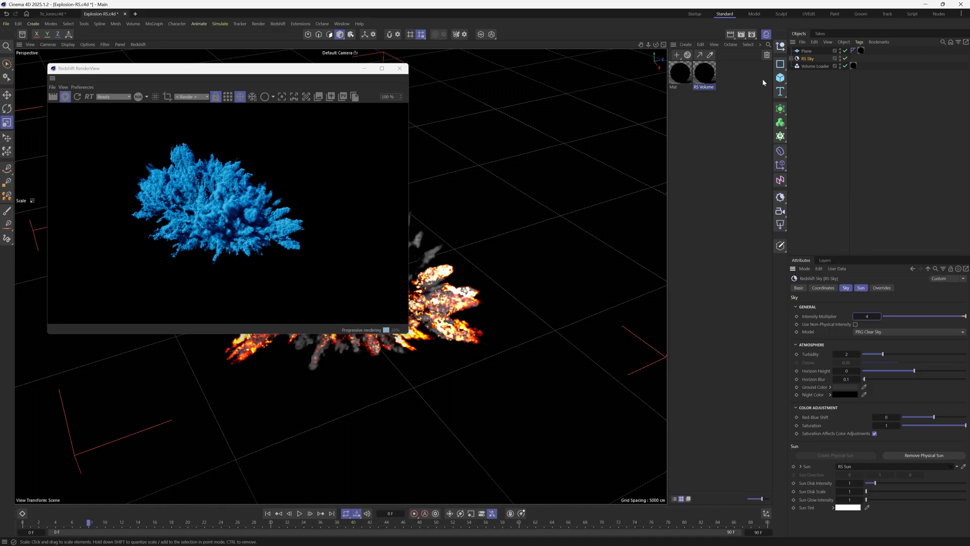
pyautogui.doubleClick(710, 74)
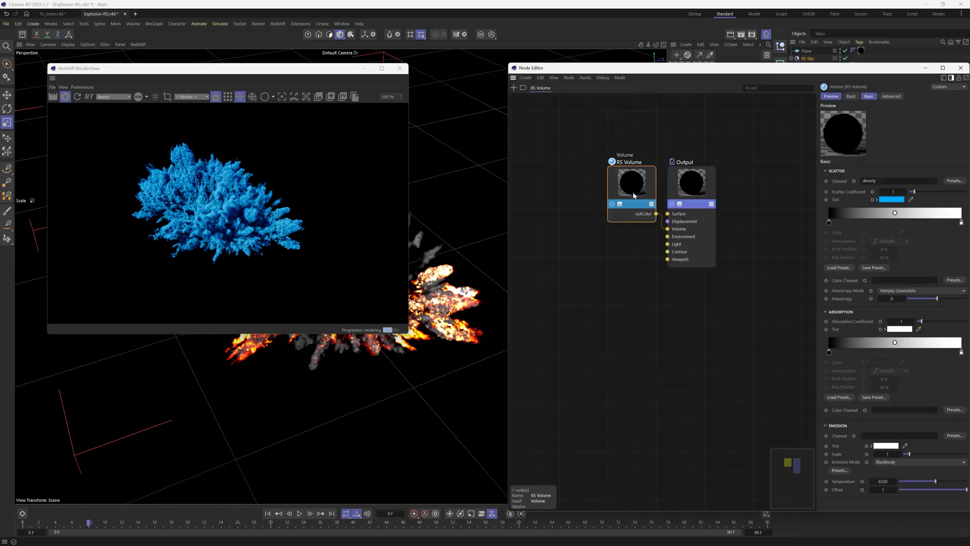
# Set the RS Volume's Shadow Density Scale to 0.452 and Density Remap New Max to 0.23
pyautogui.moveTo(898, 72); pyautogui.dragTo(822, 58)
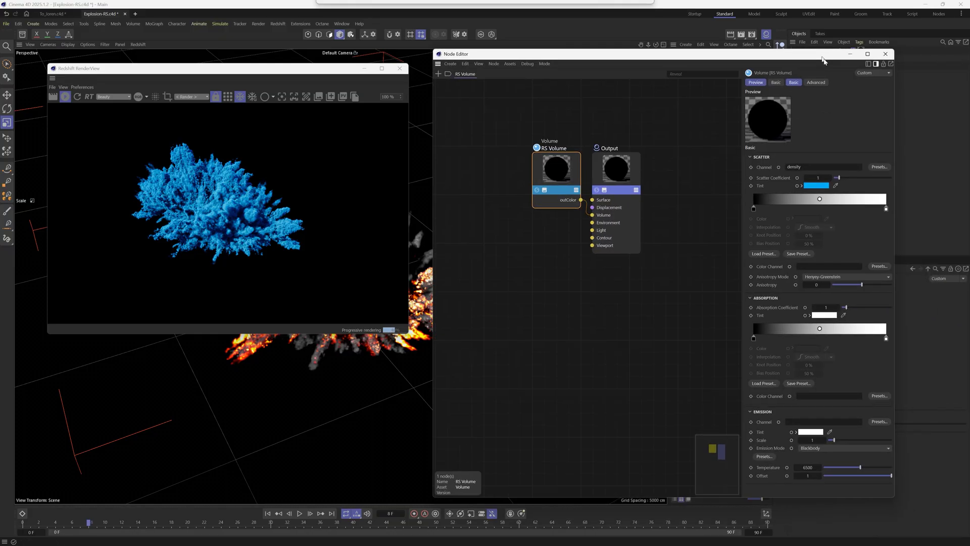
pyautogui.click(815, 83)
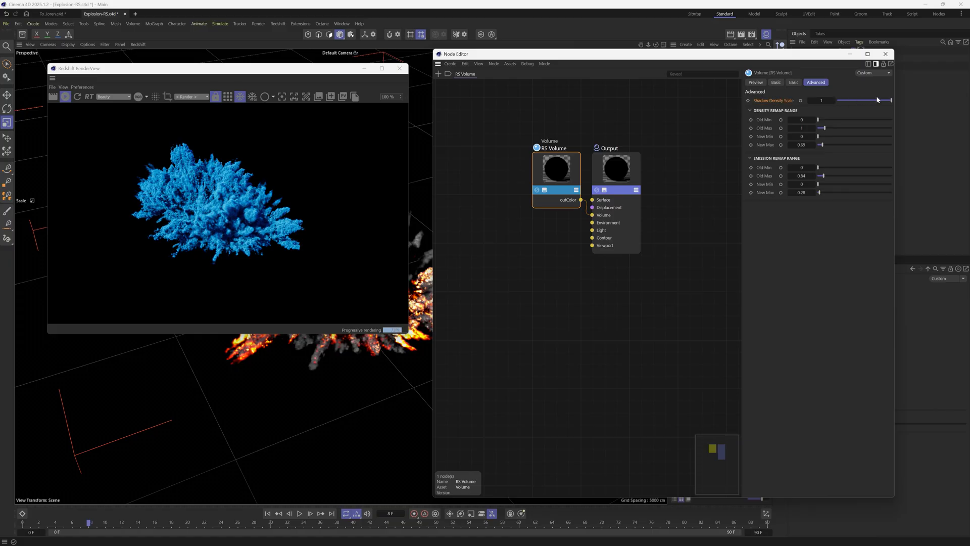
pyautogui.moveTo(875, 101); pyautogui.dragTo(858, 102)
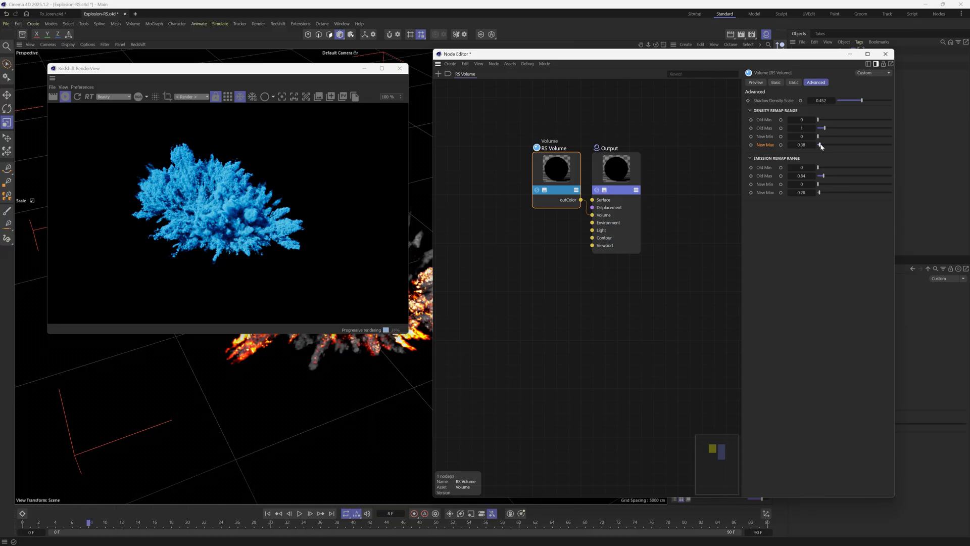
pyautogui.moveTo(821, 145); pyautogui.dragTo(819, 145)
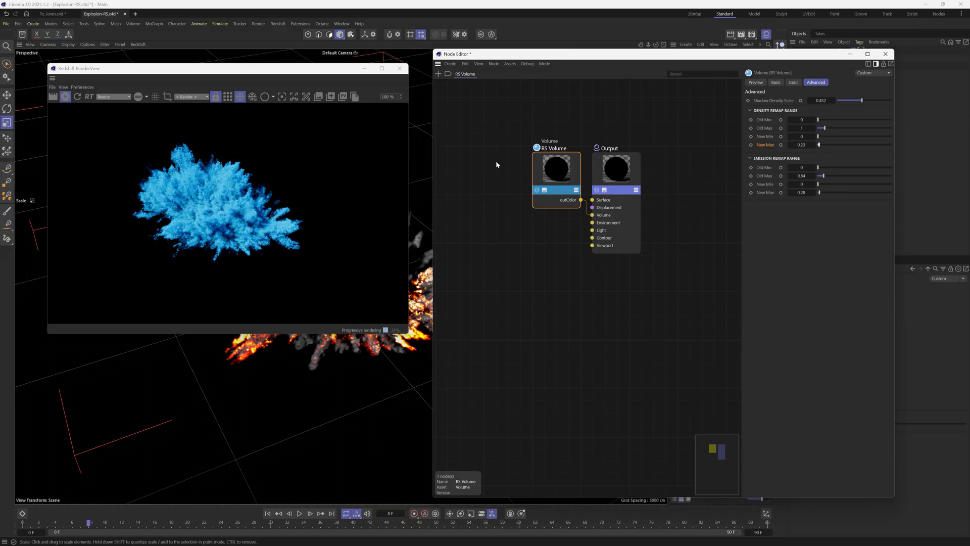
pyautogui.click(893, 54)
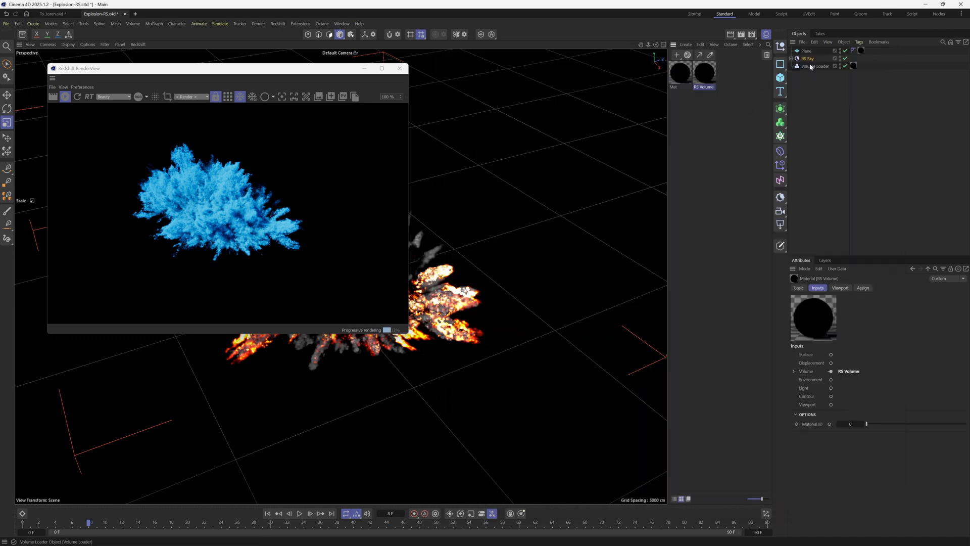
# Duplicate the Volume Loader, then rotate the original 160° and move it away from the copy
pyautogui.moveTo(813, 68)
pyautogui.keyDown('ctrl'); pyautogui.mouseDown()
pyautogui.moveTo(815, 83)
pyautogui.moveTo(815, 75)
pyautogui.mouseUp(); pyautogui.keyUp('ctrl')
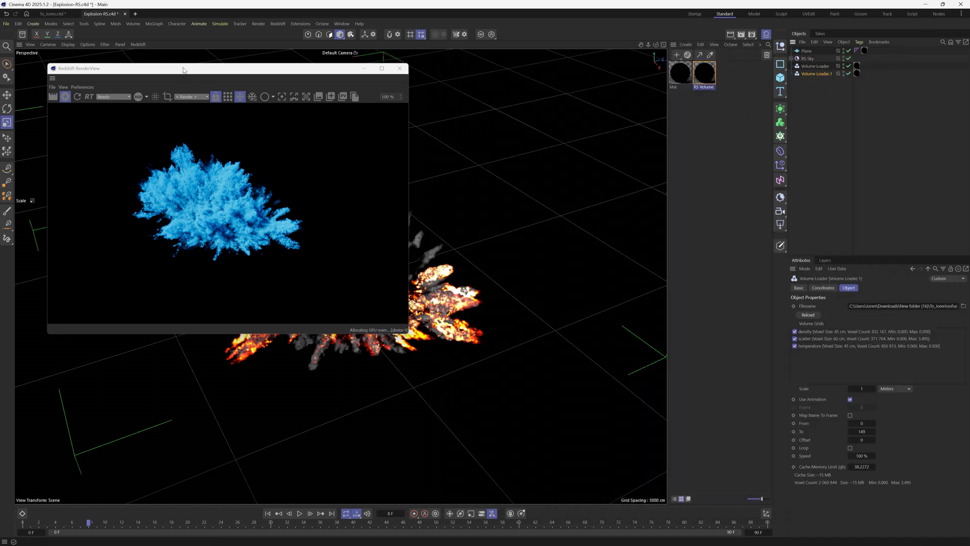
pyautogui.moveTo(227, 68); pyautogui.dragTo(719, 117)
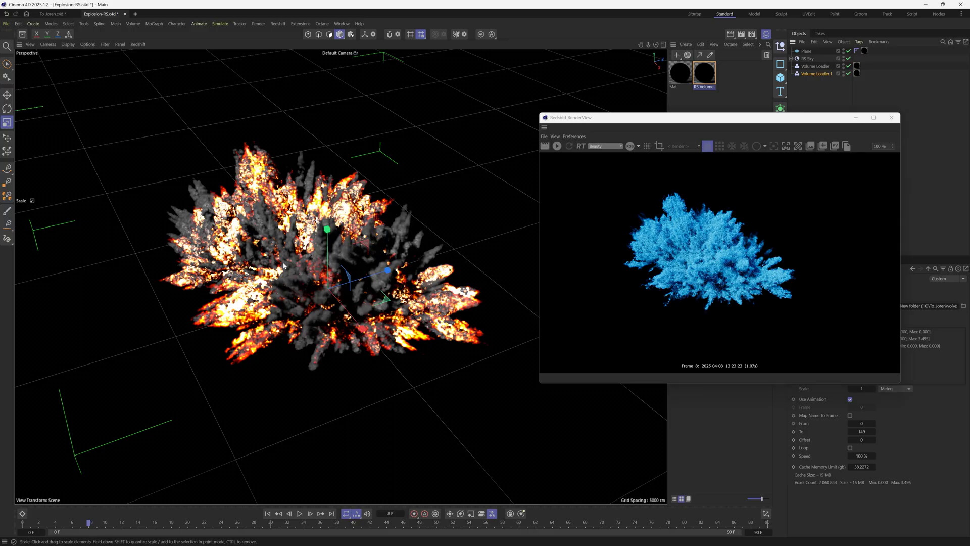
pyautogui.click(815, 66)
pyautogui.press('r')
pyautogui.moveTo(333, 271); pyautogui.dragTo(298, 506)
pyautogui.press('e')
pyautogui.moveTo(328, 288); pyautogui.dragTo(303, 314)
pyautogui.moveTo(753, 122); pyautogui.dragTo(560, 55)
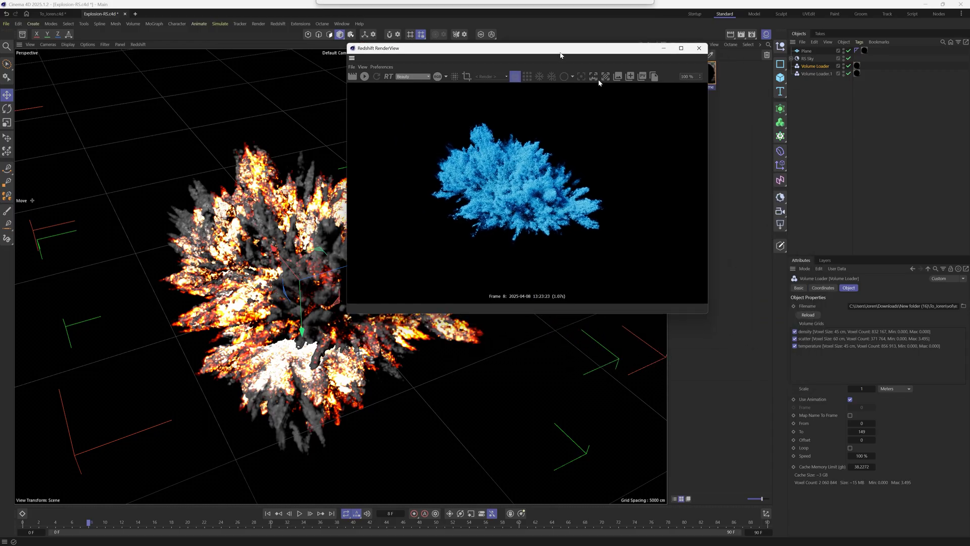
# Give the original Volume Loader a frame Offset of -4 and duplicate the RS Volume material
pyautogui.click(803, 439)
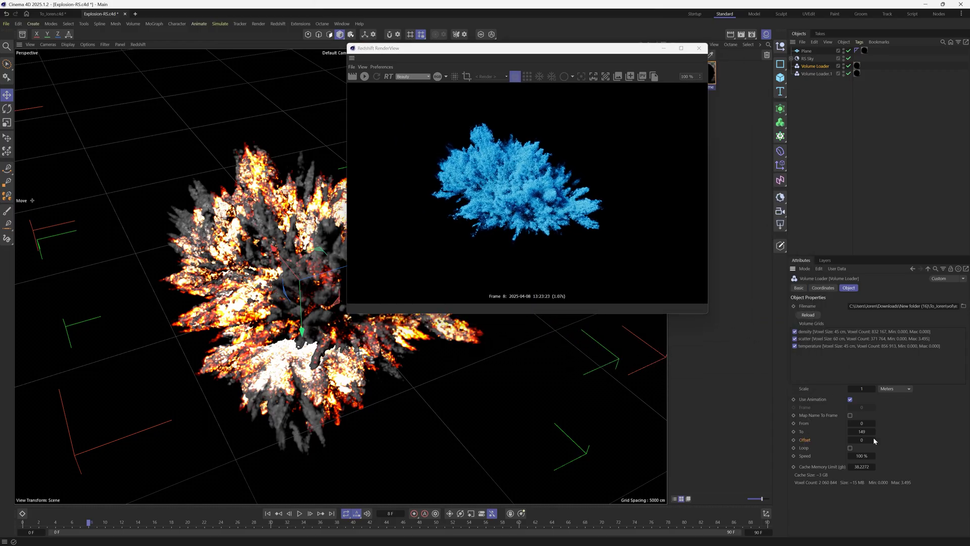
pyautogui.moveTo(861, 439); pyautogui.dragTo(851, 439)
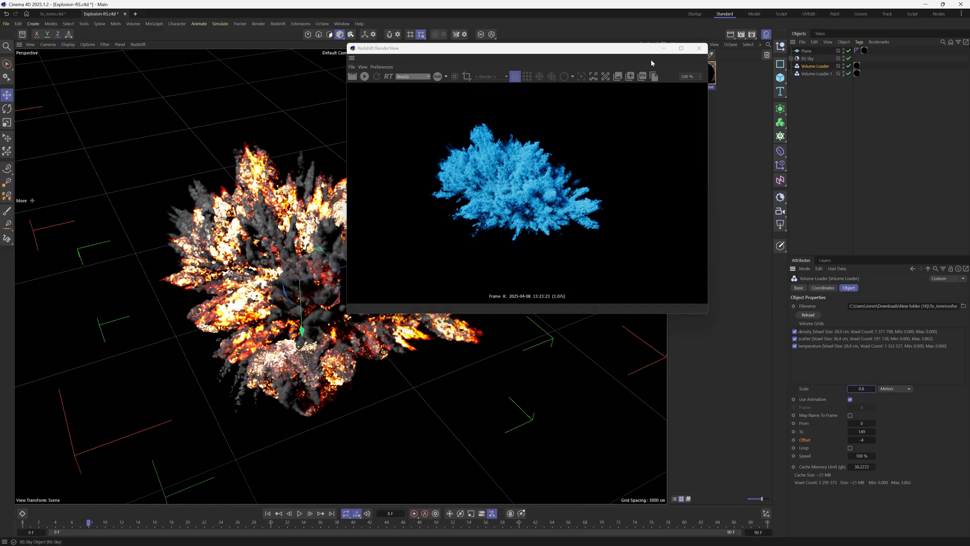
pyautogui.moveTo(651, 63); pyautogui.dragTo(582, 45)
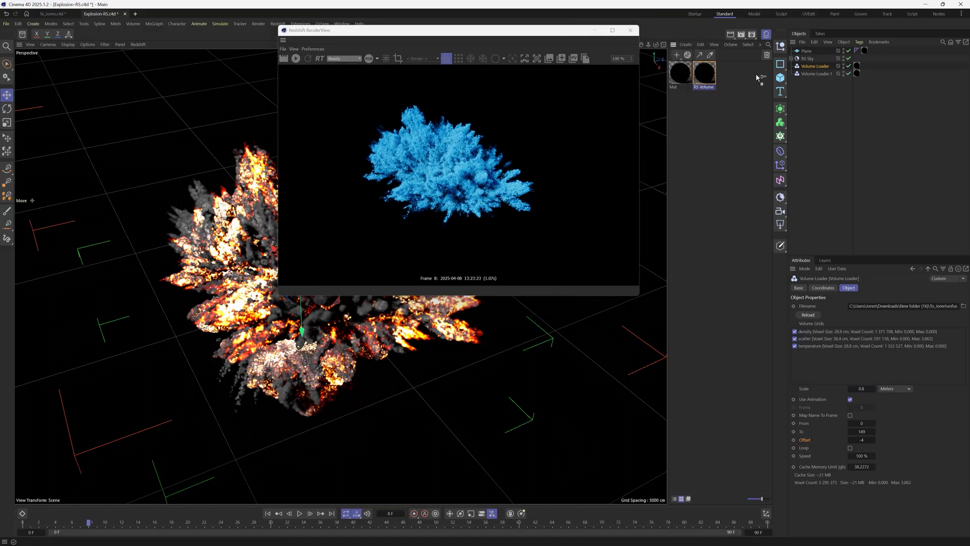
pyautogui.keyDown('ctrl'); pyautogui.moveTo(758, 77); pyautogui.dragTo(736, 69); pyautogui.keyUp('ctrl')
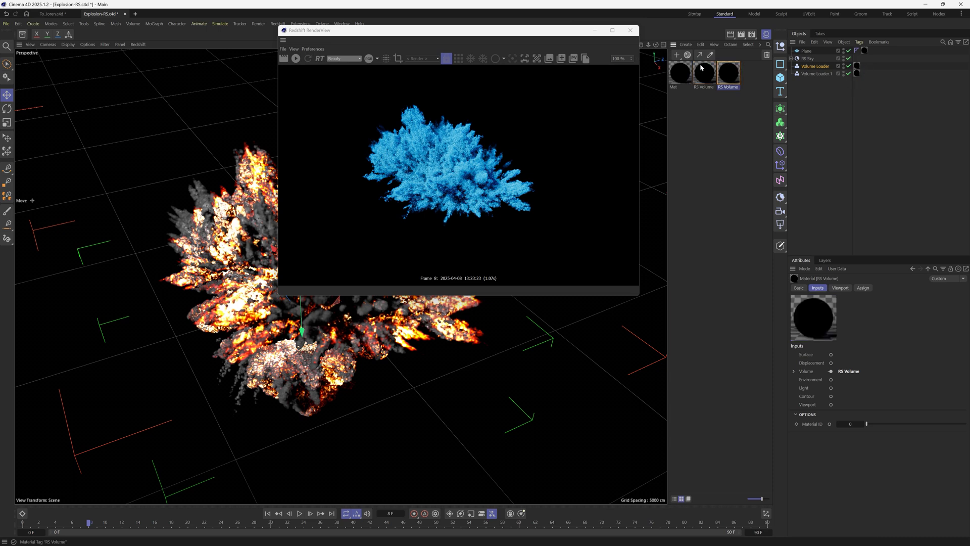
# Change the copied RS Volume material's Scatter Tint from blue to a saturated red
pyautogui.doubleClick(857, 67)
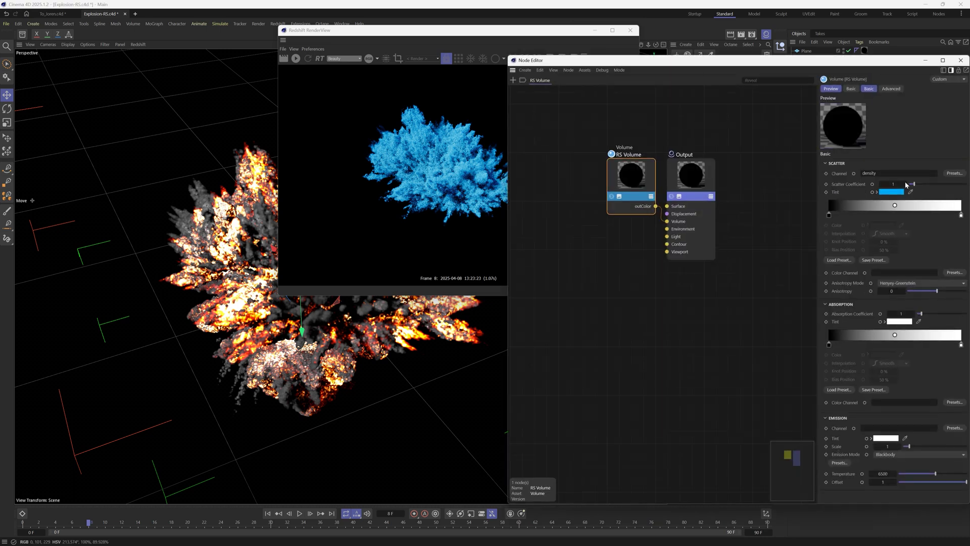
pyautogui.click(891, 192)
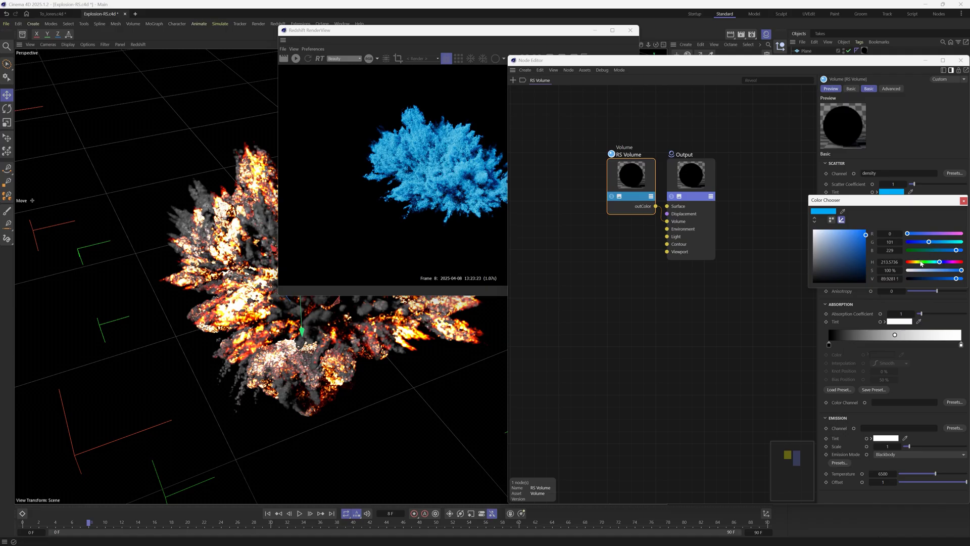
pyautogui.moveTo(920, 263); pyautogui.dragTo(907, 262)
pyautogui.click(288, 60)
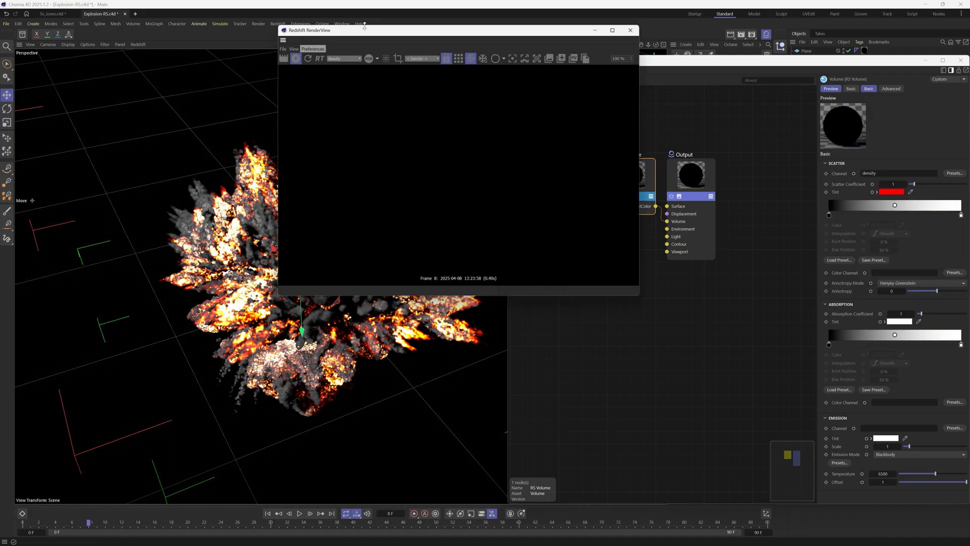
pyautogui.moveTo(354, 29); pyautogui.dragTo(61, 28)
pyautogui.moveTo(760, 63); pyautogui.dragTo(680, 60)
pyautogui.click(810, 190)
pyautogui.click(781, 232)
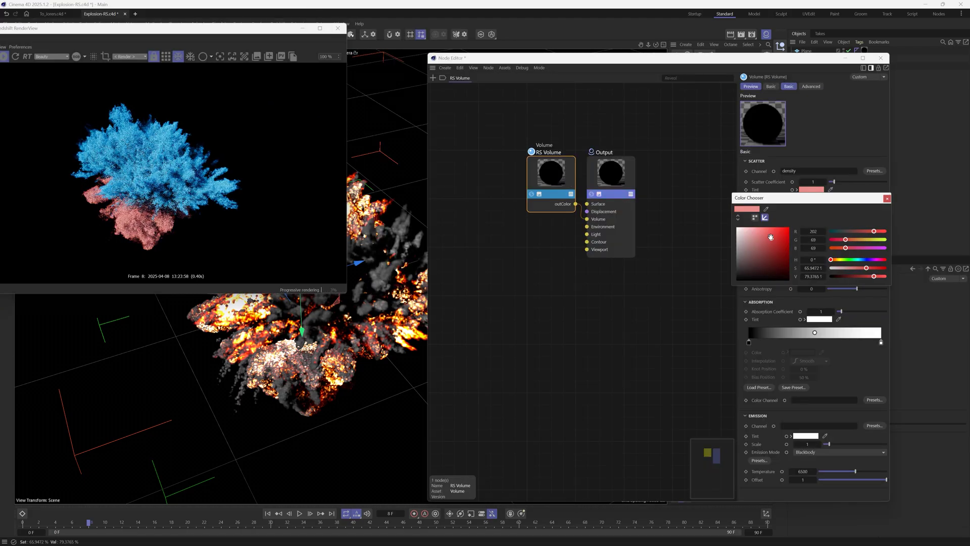
pyautogui.click(779, 230)
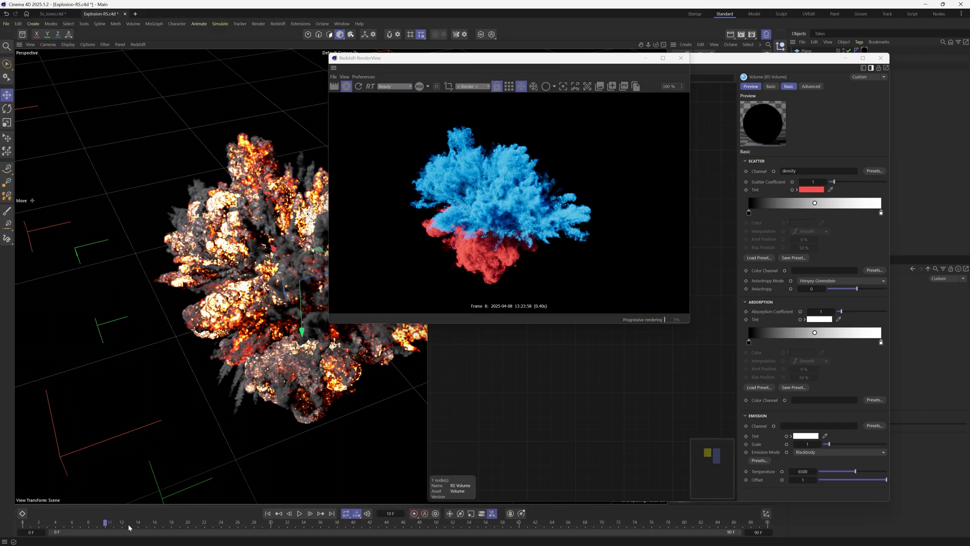
# Check the blue and red smoke render at frames 13, 18 and 11, and move the RenderView window left
pyautogui.click(128, 527)
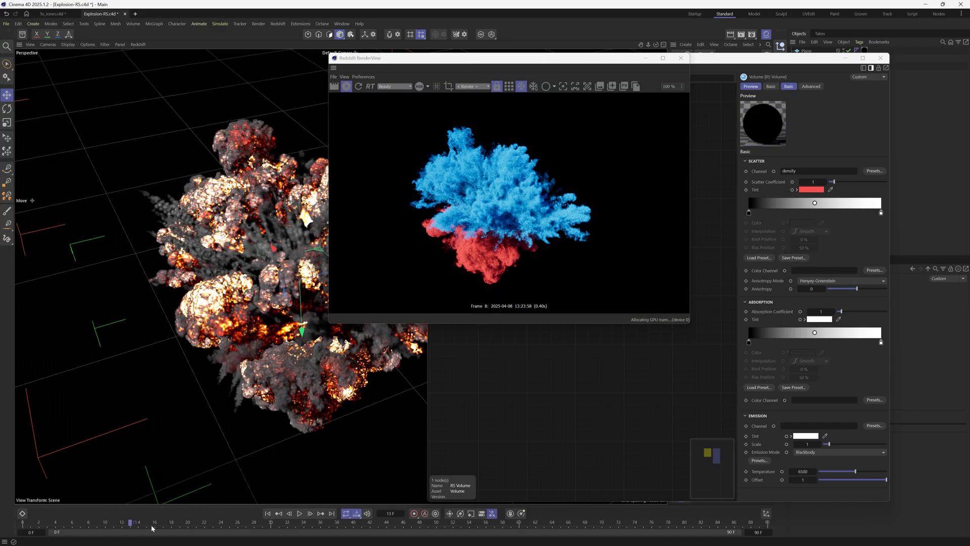
pyautogui.click(174, 528)
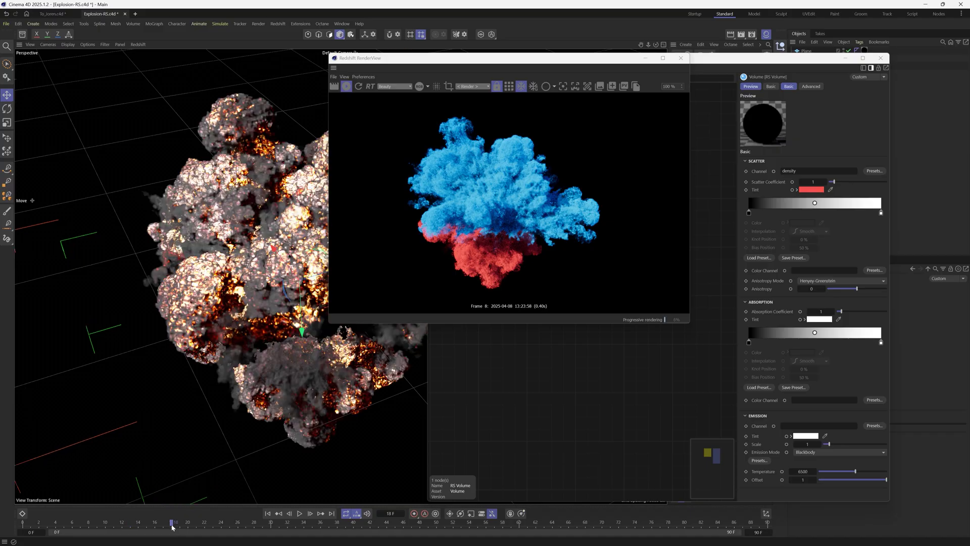
pyautogui.click(115, 527)
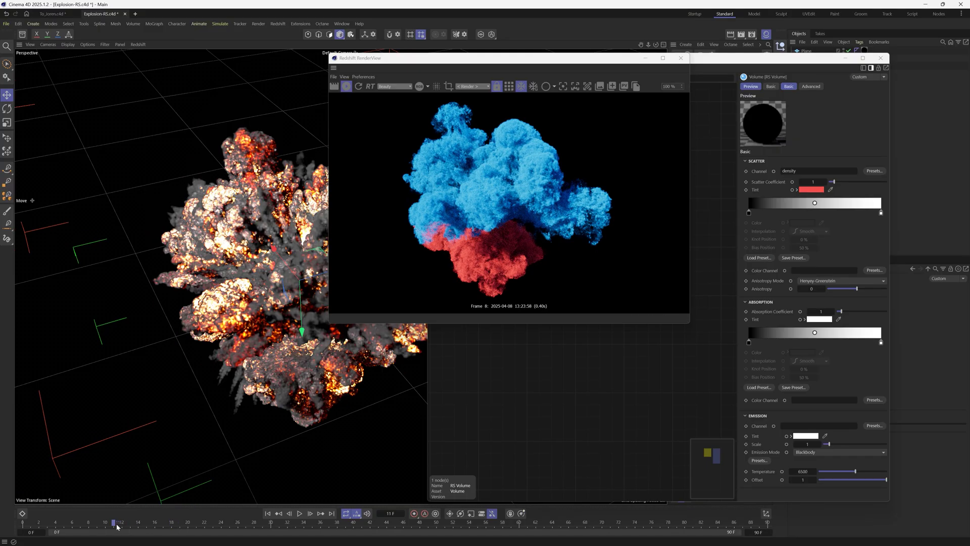
pyautogui.moveTo(544, 62); pyautogui.dragTo(366, 58)
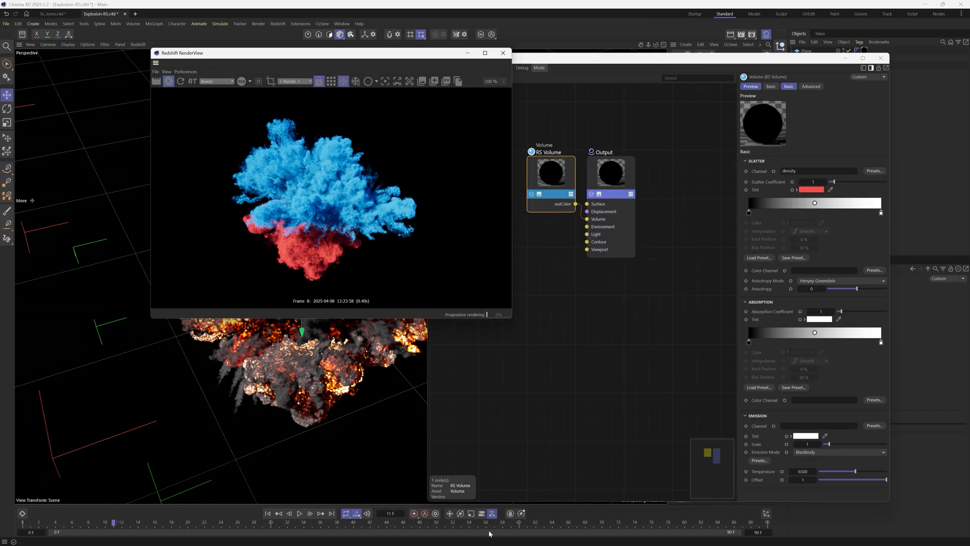